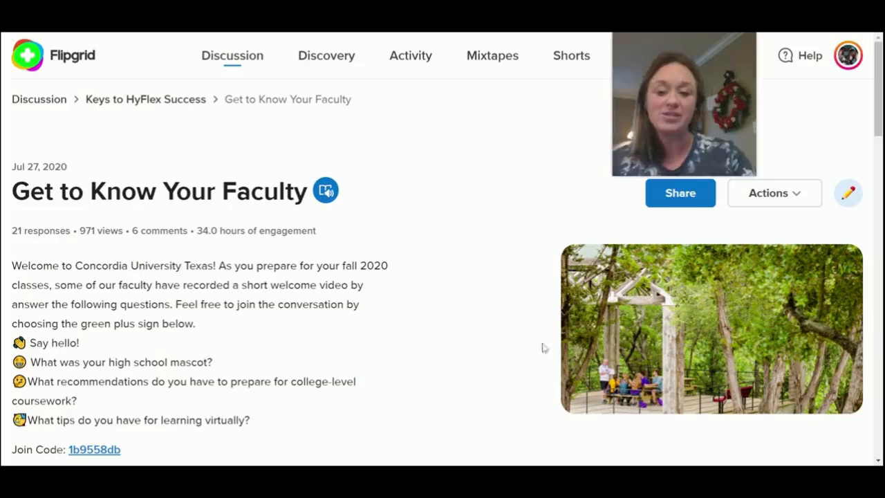
Open the Get to Know Your Faculty topic for editing and review the Extends Conversation criterion's description and score range
click(782, 201)
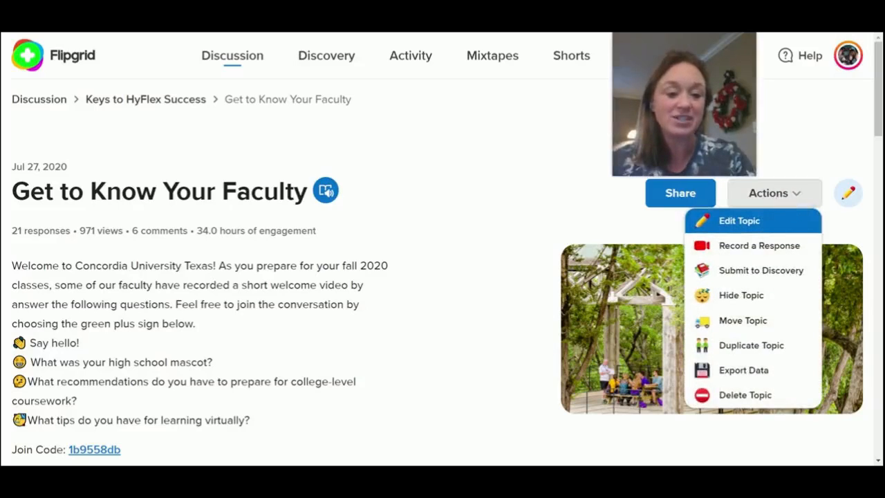
click(747, 221)
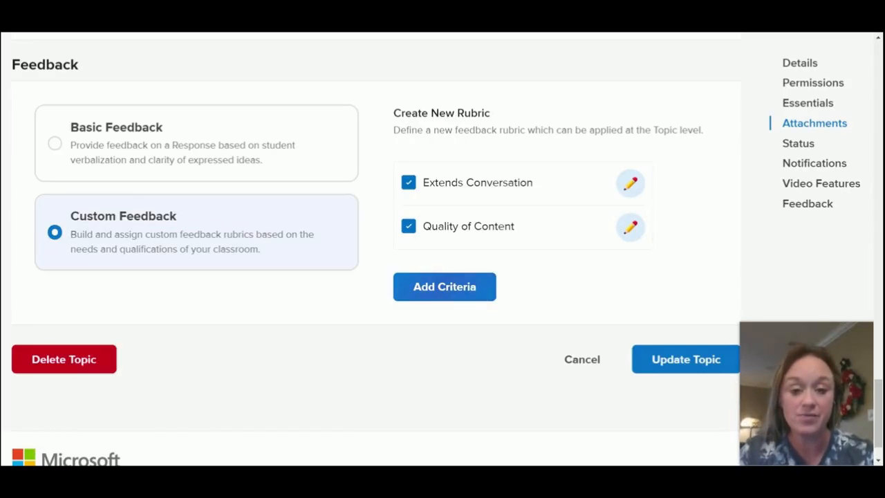
click(630, 184)
drag(879, 86, 879, 168)
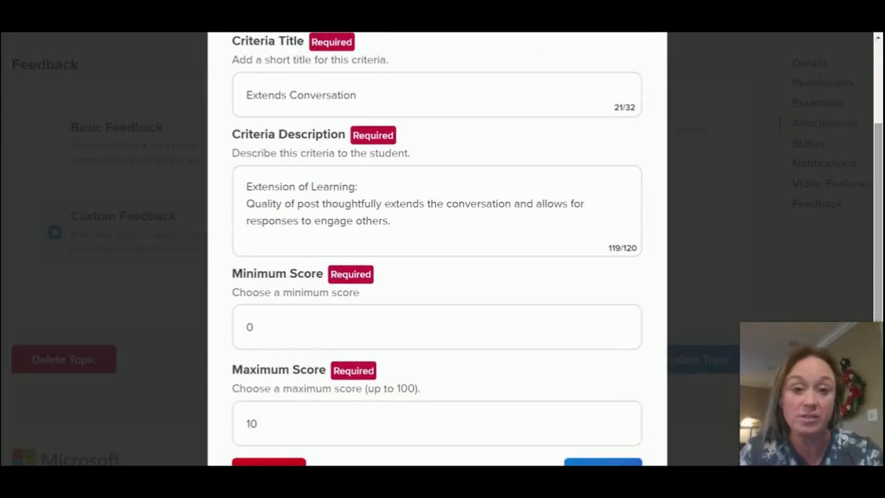
drag(878, 160, 879, 217)
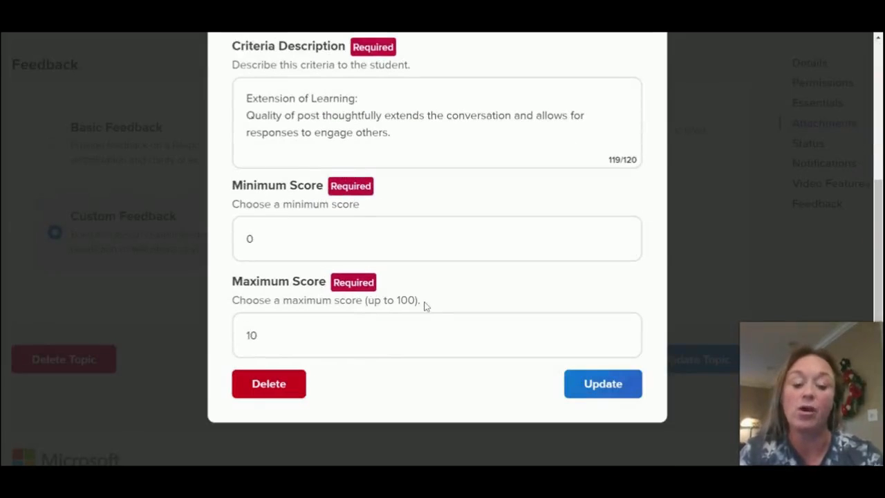
click(588, 381)
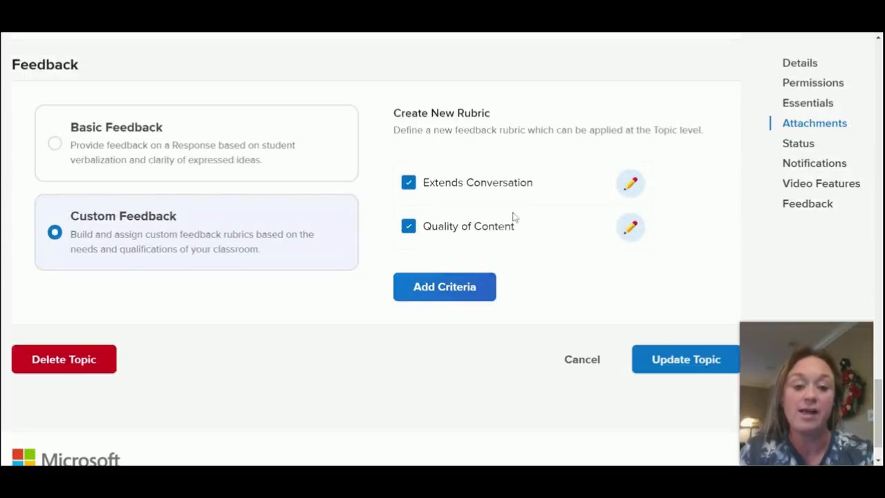
Review the Quality of Content criterion's description and its minimum and maximum scores
click(630, 227)
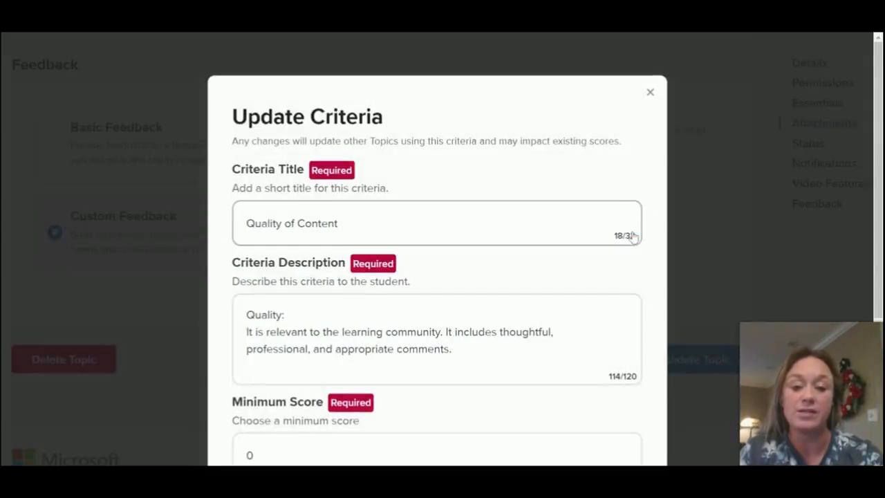
drag(877, 159, 873, 284)
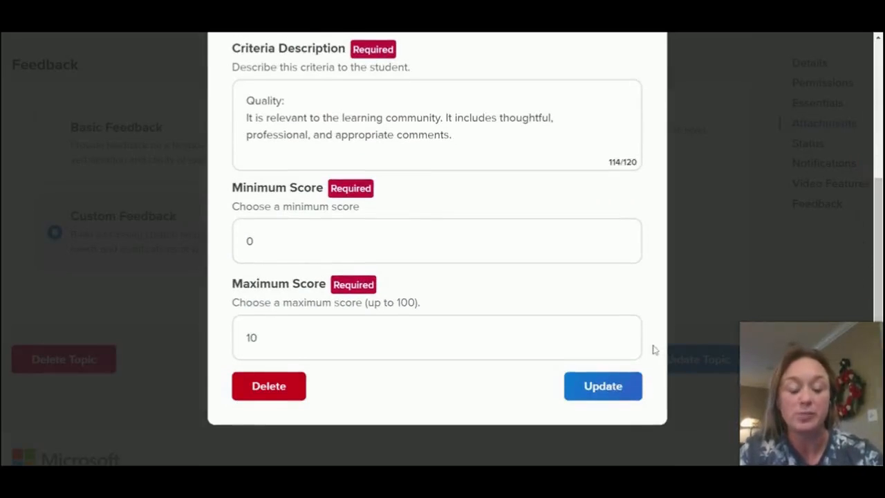
click(600, 386)
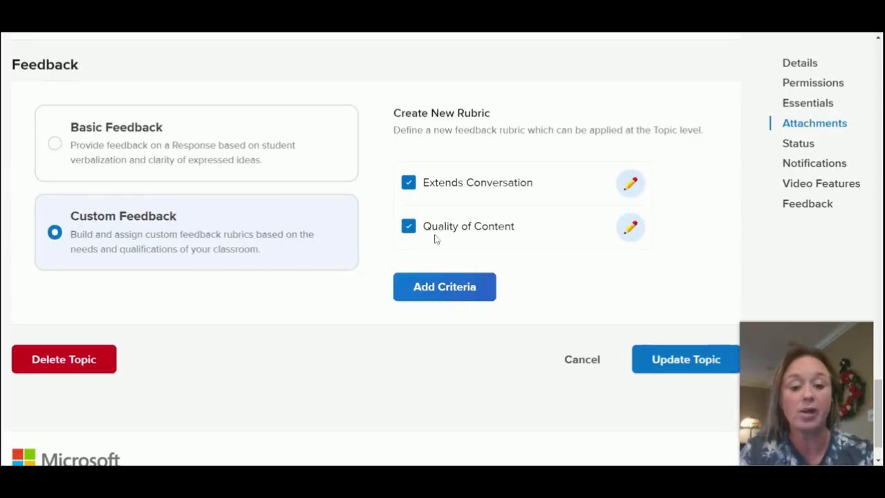
Switch the Quality of Content criterion off and back on in the custom feedback rubric, and save the topic
click(409, 228)
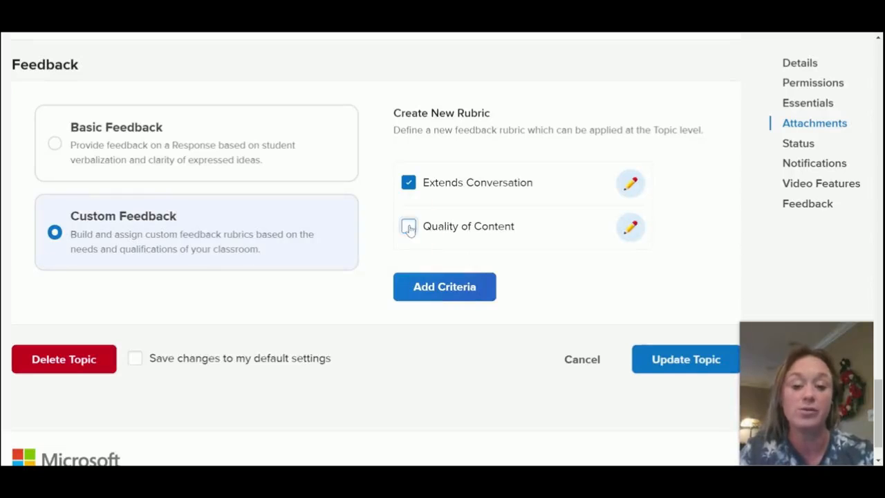
click(409, 228)
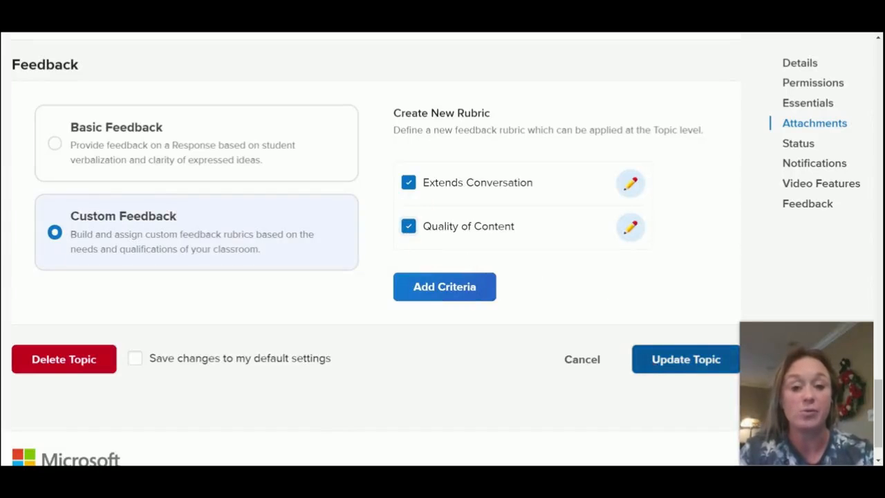
click(652, 366)
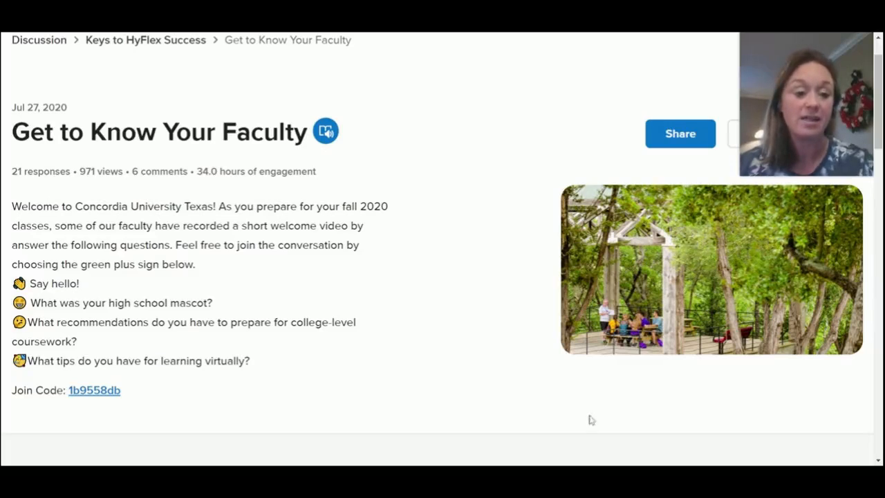
Open the feedback section of the Aug 7, 2020 video response from the Senior Director, College of Education
click(878, 226)
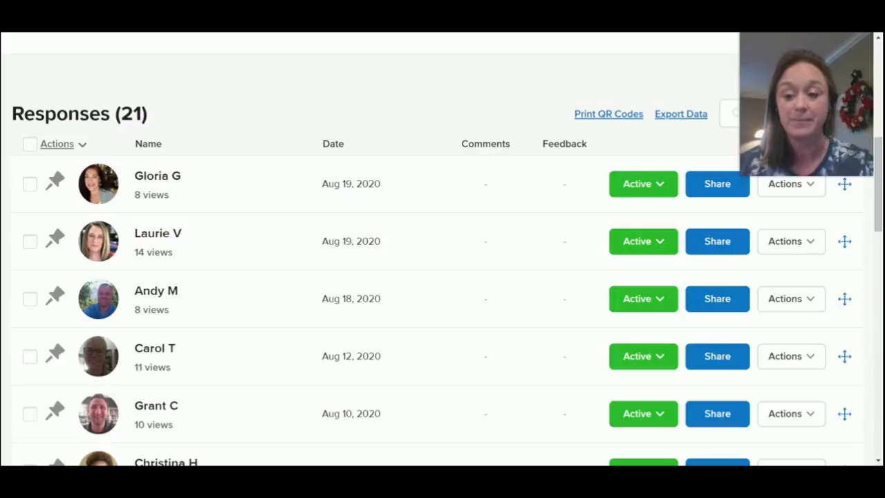
click(878, 226)
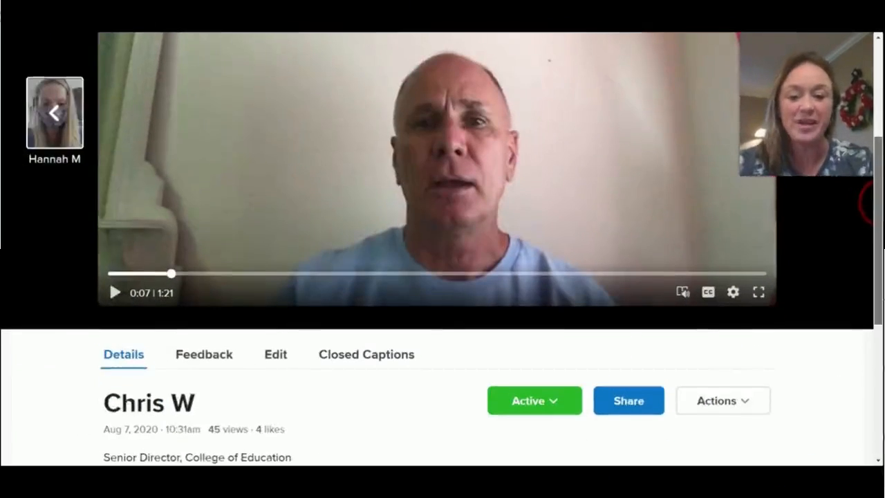
drag(878, 204, 877, 250)
scroll(872, 201, down, 2)
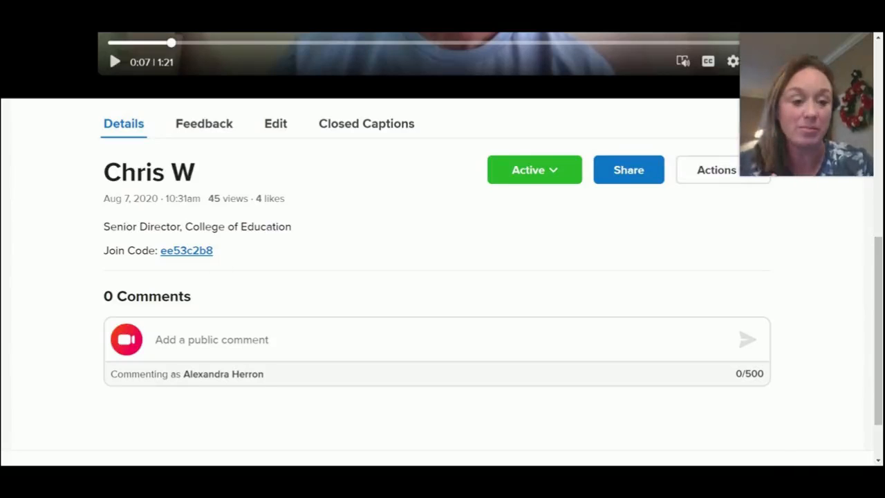
click(204, 130)
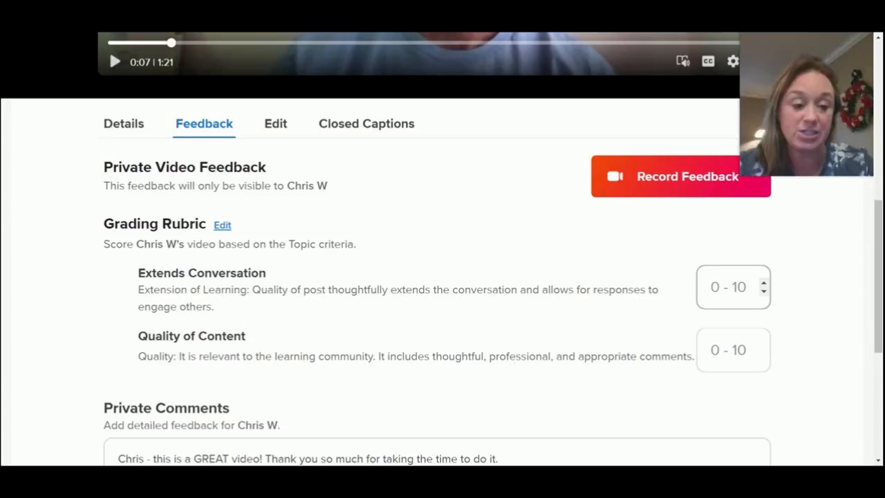
Score the response 6 for Extends Conversation and 7 for Quality of Content in the grading rubric
click(763, 293)
click(762, 283)
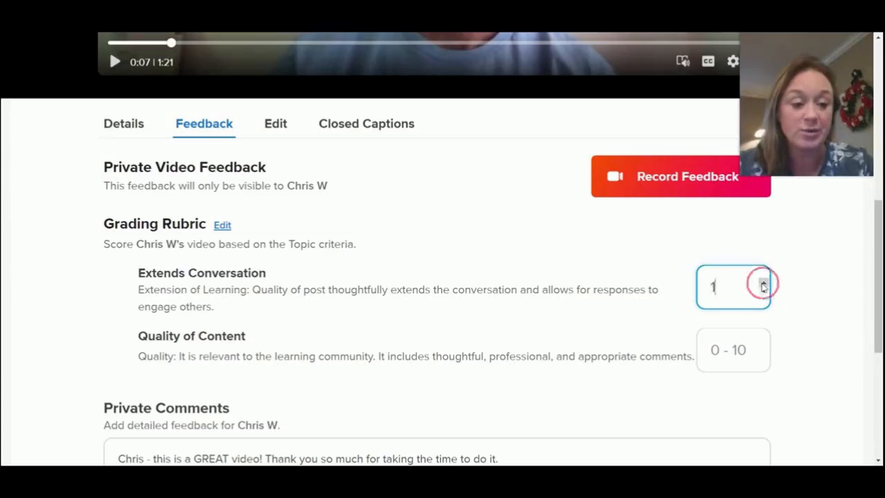
click(763, 284)
click(736, 349)
click(763, 349)
click(763, 347)
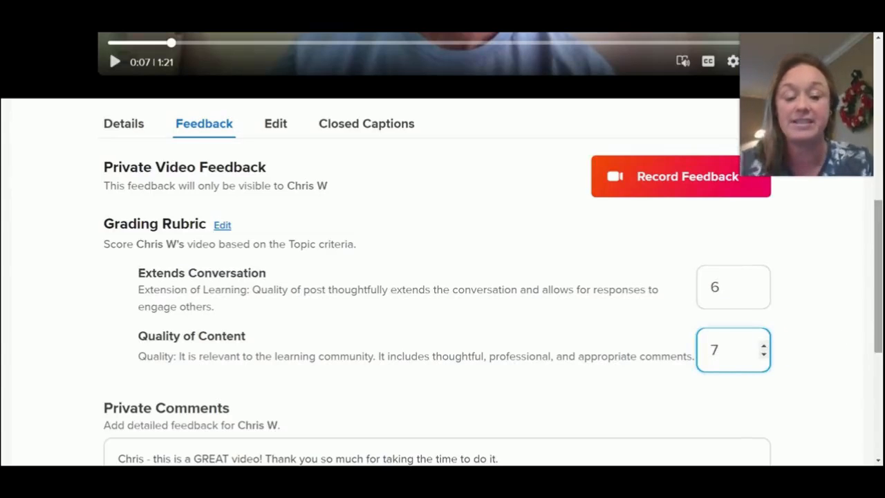
Review the response's private comments, its feedback sharing options and the private video feedback option
scroll(869, 286, down, 2)
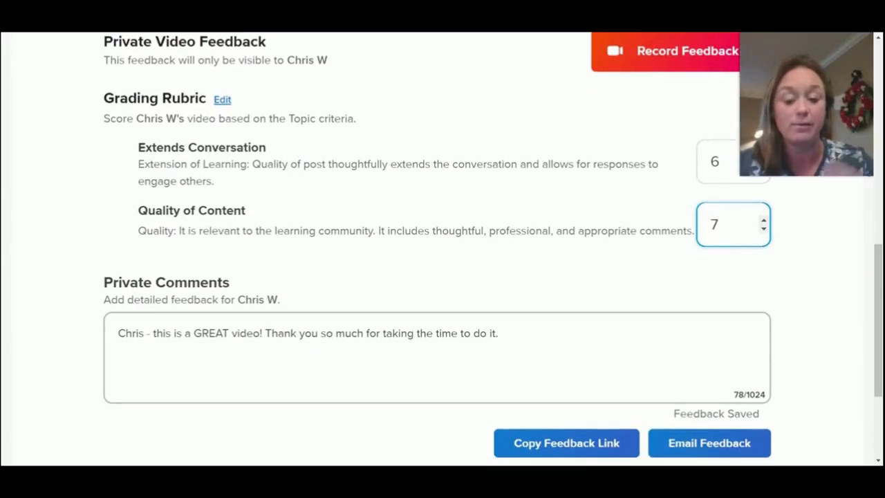
scroll(869, 316, up, 3)
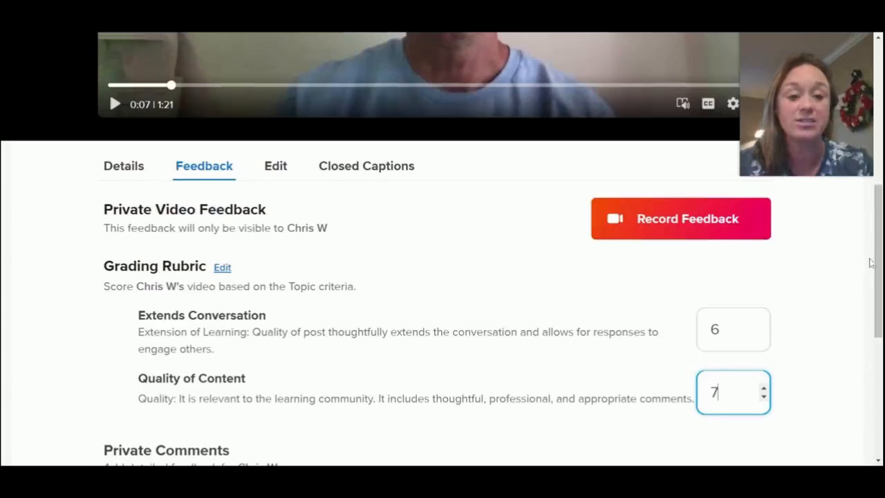
scroll(868, 237, down, 6)
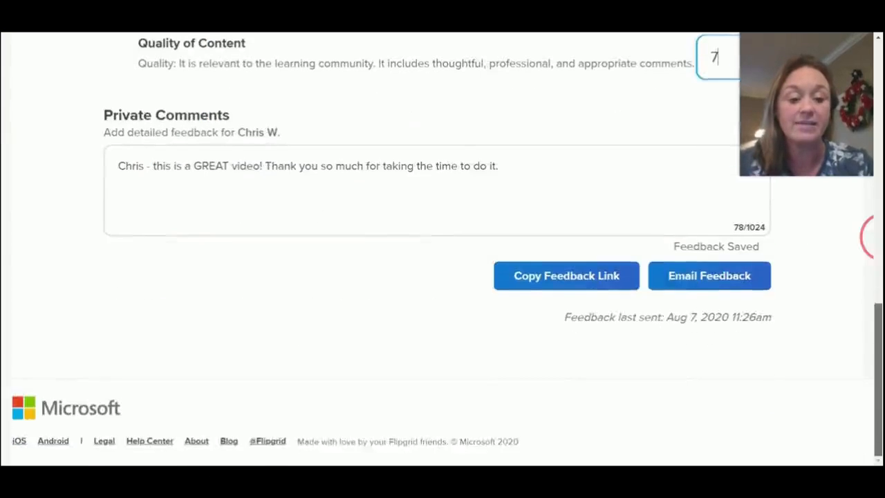
scroll(830, 290, up, 1)
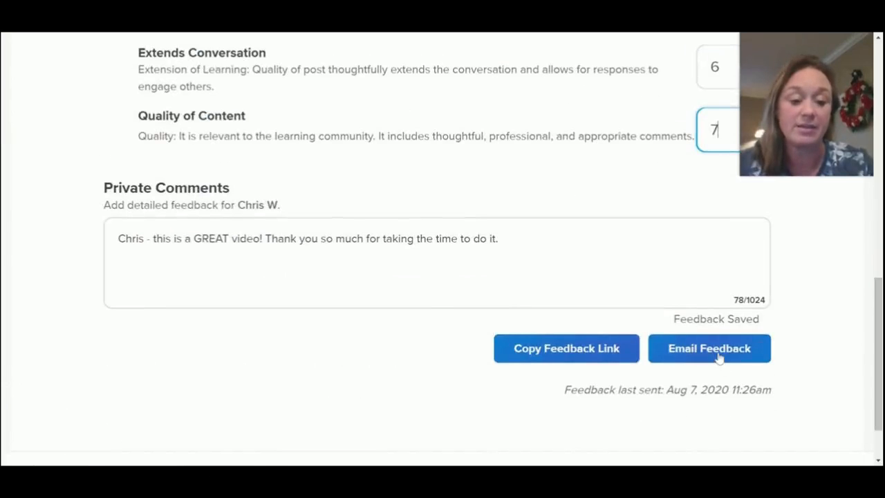
scroll(847, 221, up, 6)
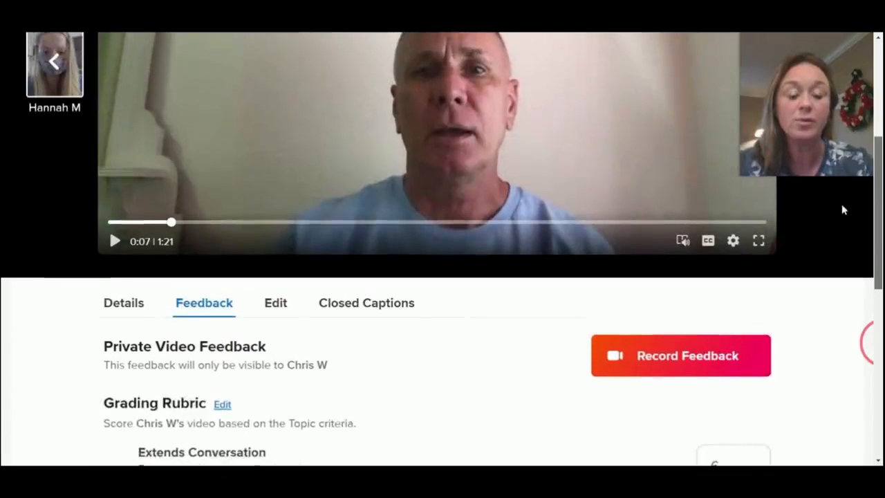
scroll(843, 214, down, 1)
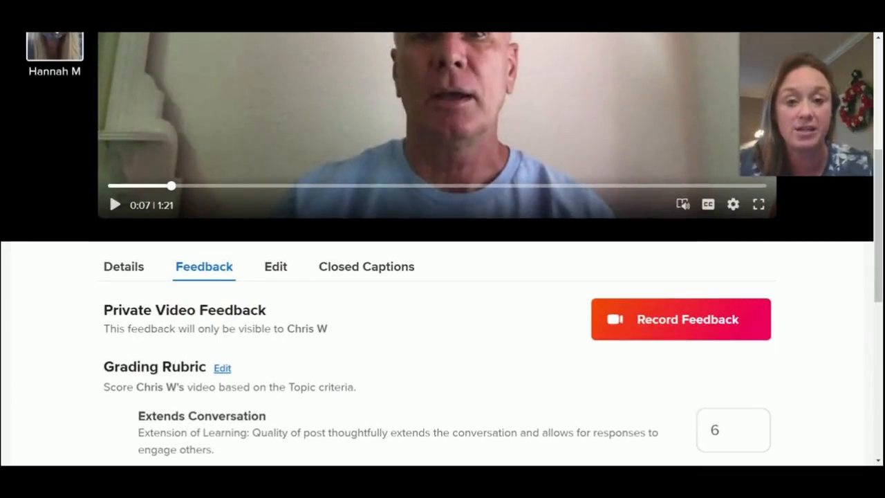
scroll(442, 249, down, 3)
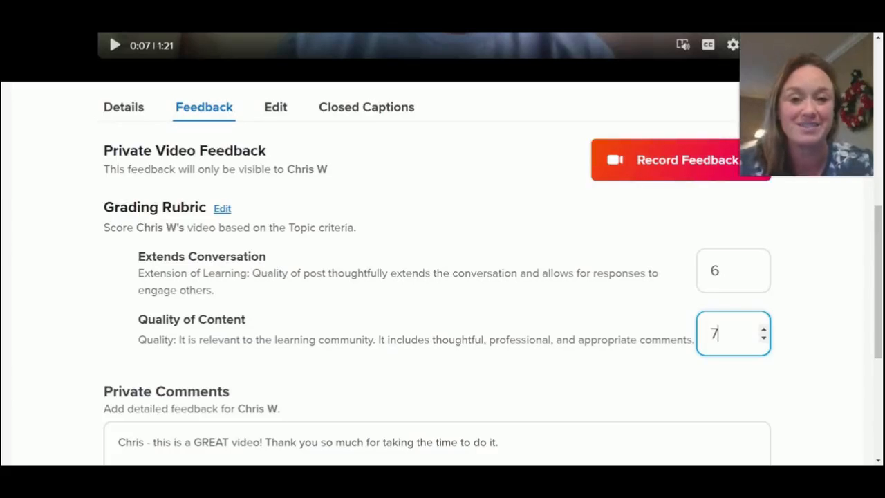
Export the topic's response data to the Desktop as the CSV file responses (1), and open it in Excel
mouse_move(833, 54)
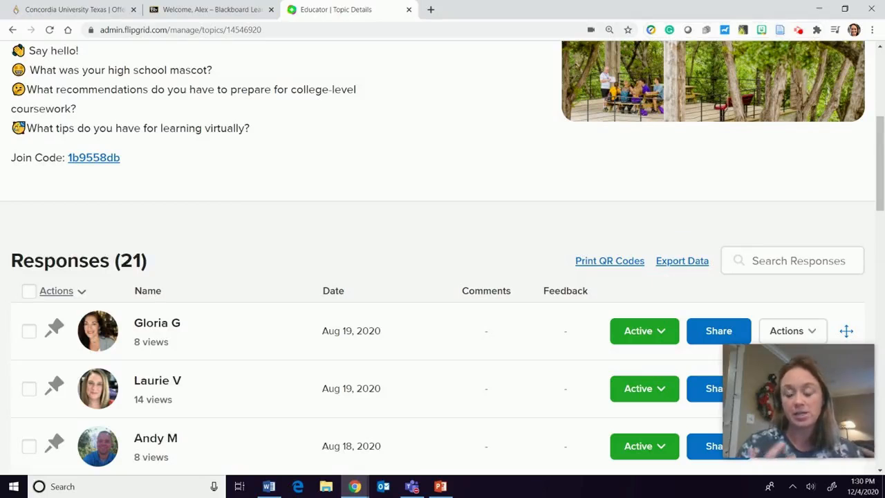
click(681, 262)
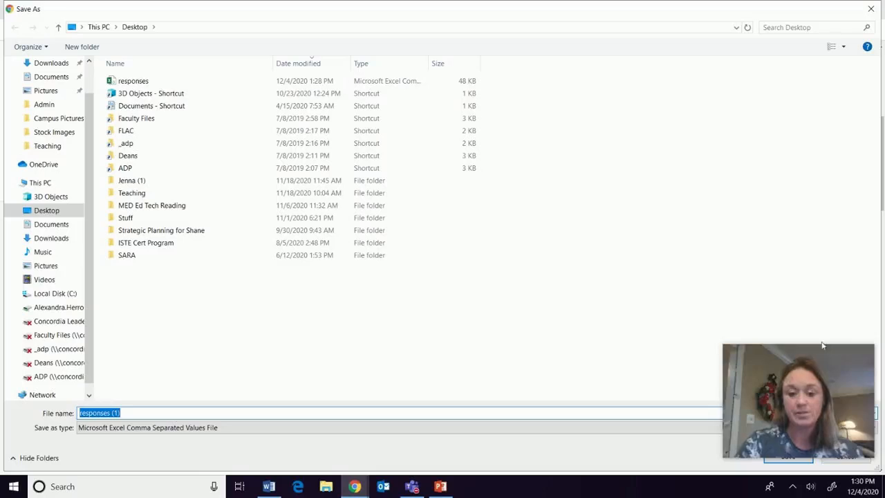
drag(796, 367, 620, 342)
click(781, 457)
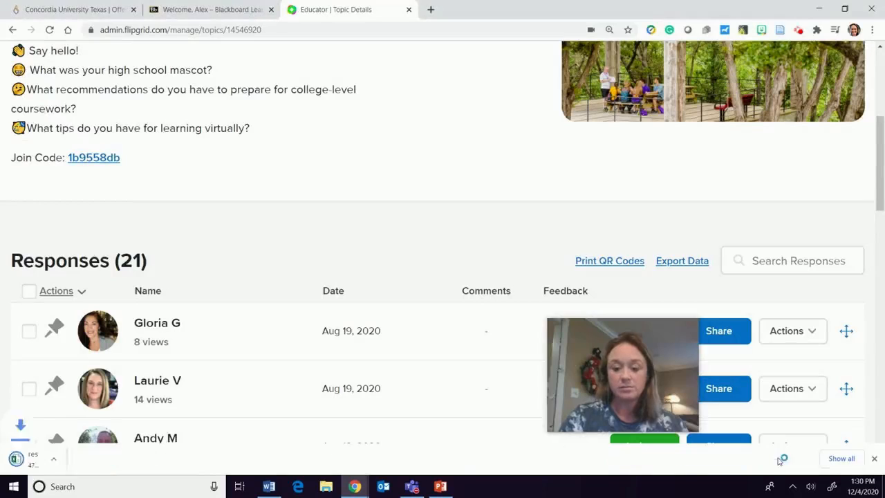
click(49, 460)
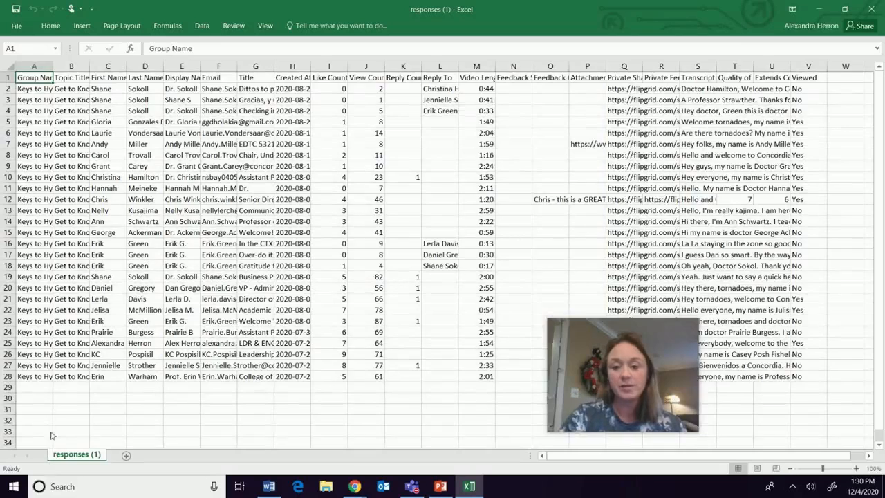
Examine the graded response's row 12 in the exported sheet, including its Quality of Content and Extends Conversation scores
click(94, 198)
key(Right)
key(Right)
key(Right)
key(Right)
key(Right)
key(Right)
key(Right)
key(Right)
key(Right)
key(Right)
key(Right)
key(Right)
key(Right)
key(Right)
key(Right)
key(Right)
key(Right)
key(Right)
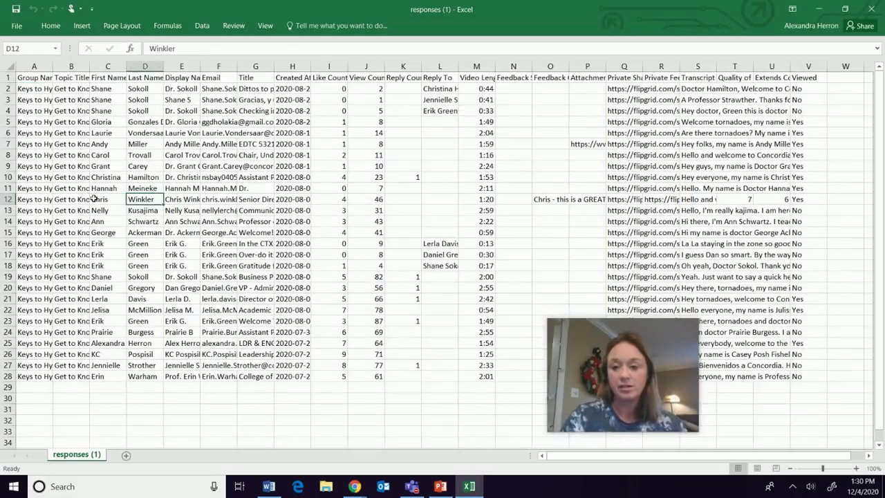
key(Left)
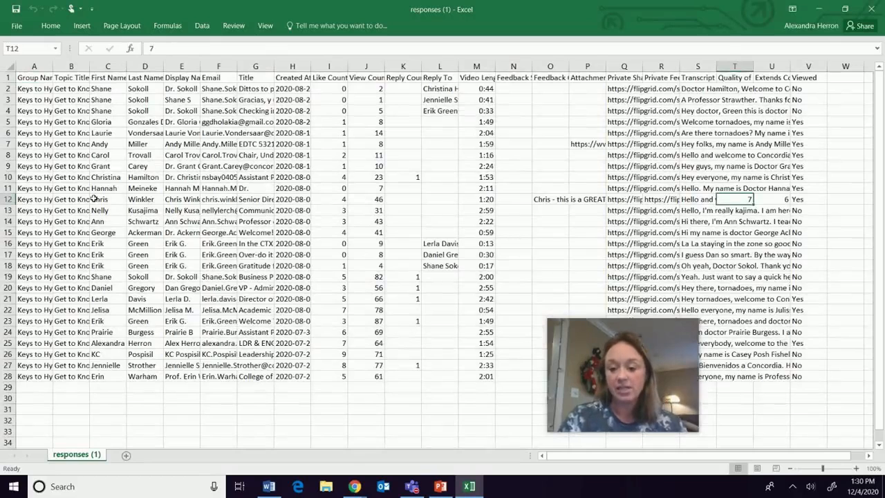
key(Right)
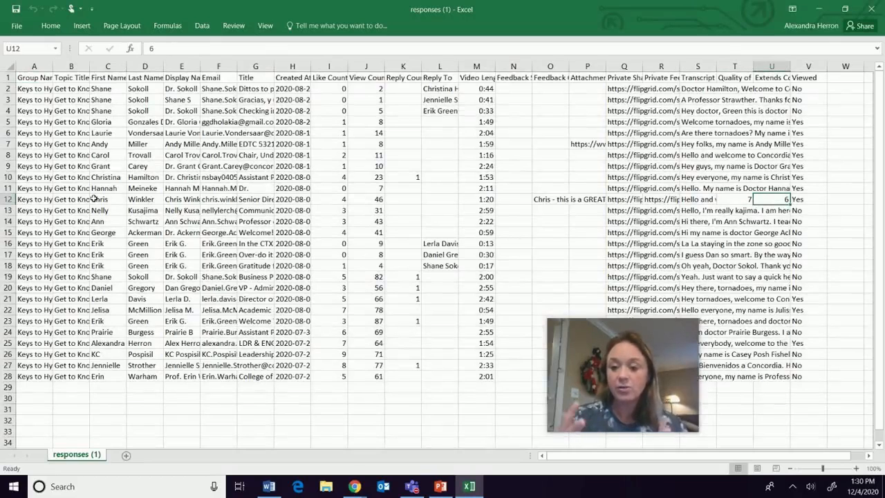